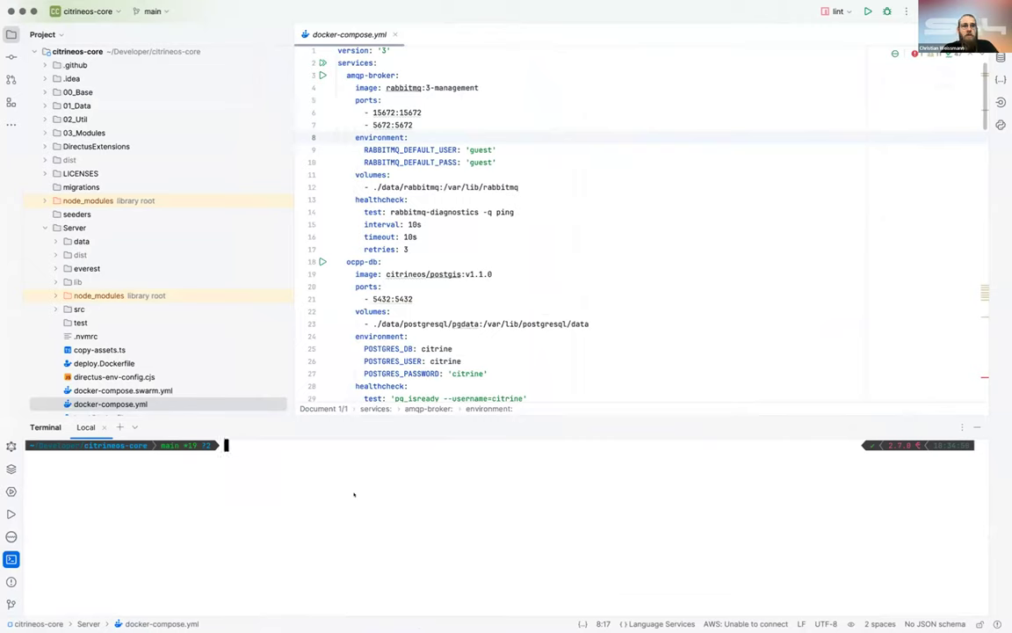
# - Change into the Server directory and start its containers in the background with docker compose up -d
pyautogui.write('d')
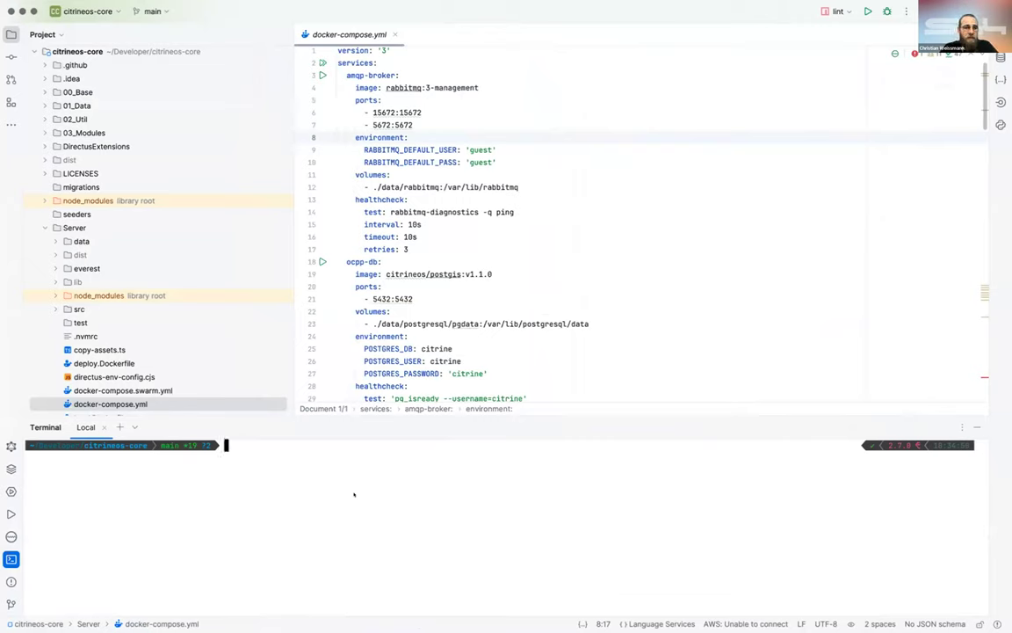
pyautogui.write('d S')
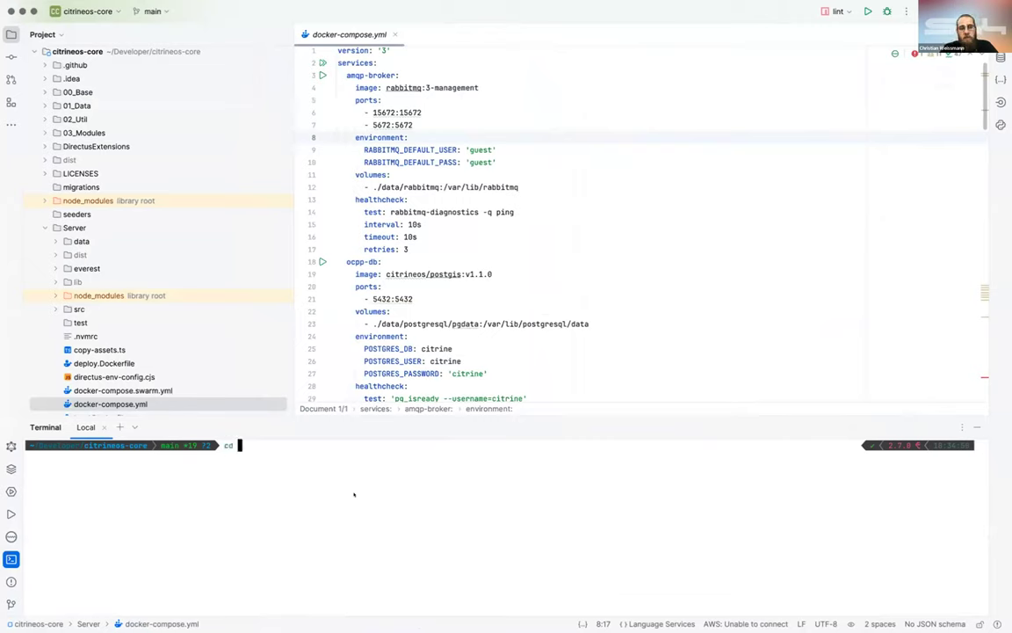
pyautogui.press('Tab')
pyautogui.press('Return')
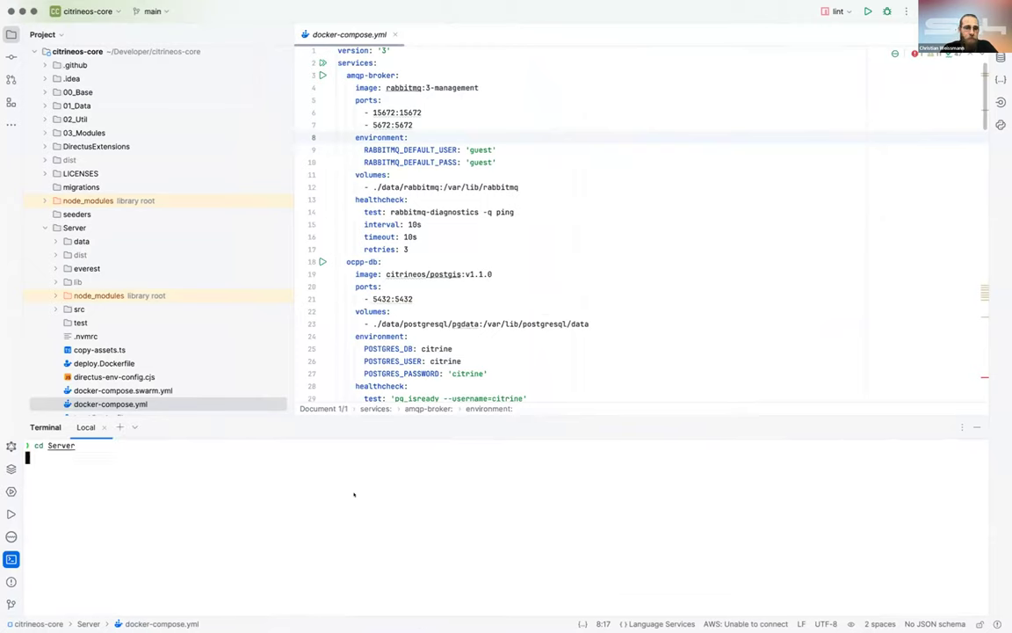
pyautogui.write('do')
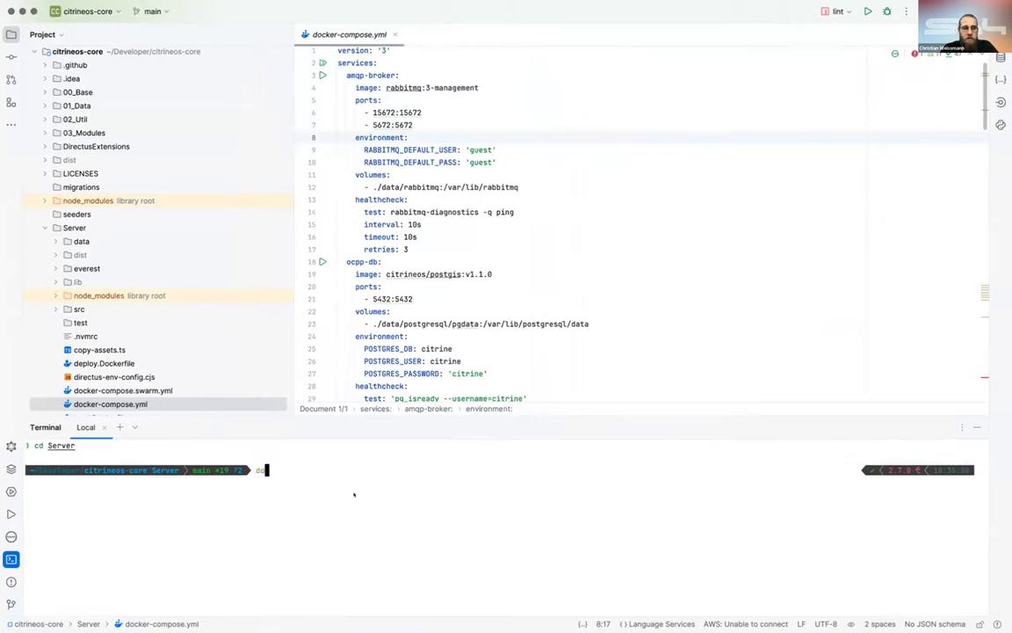
pyautogui.write('cker compose up -d')
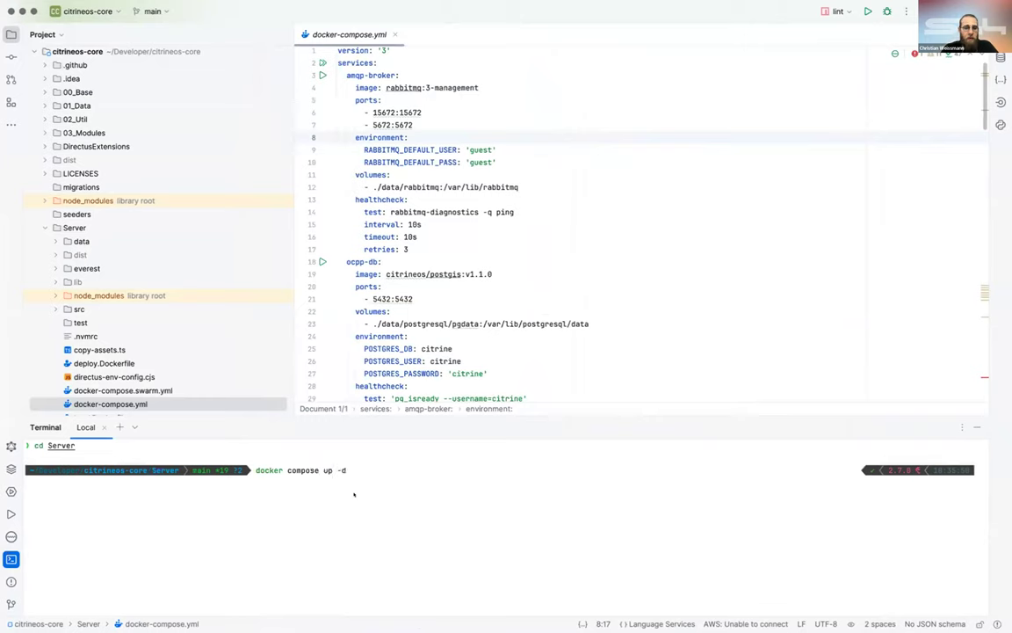
pyautogui.press('Return')
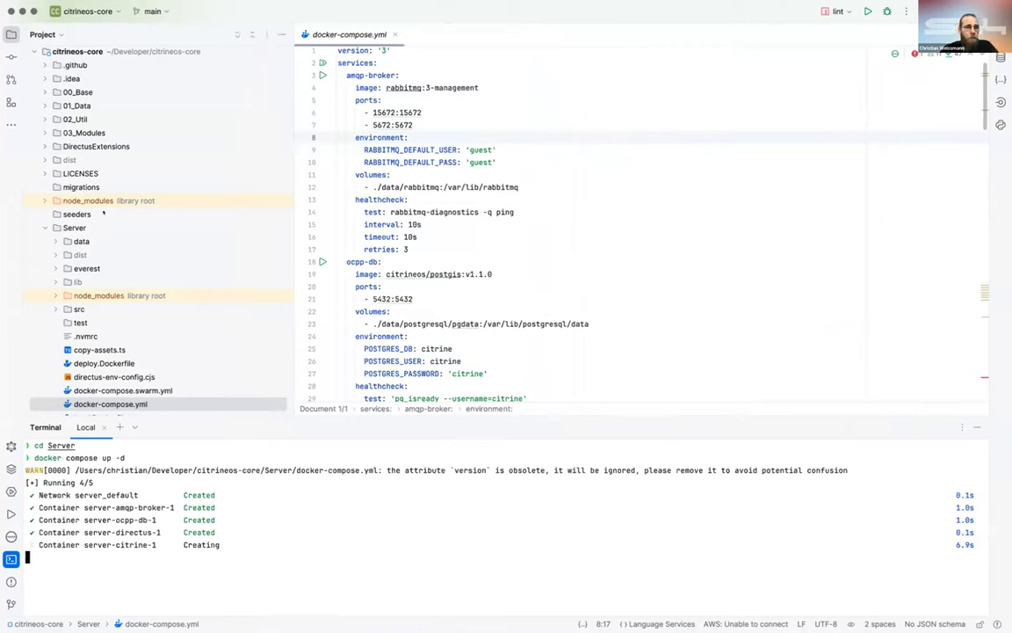
pyautogui.scroll(1, 103, 211)
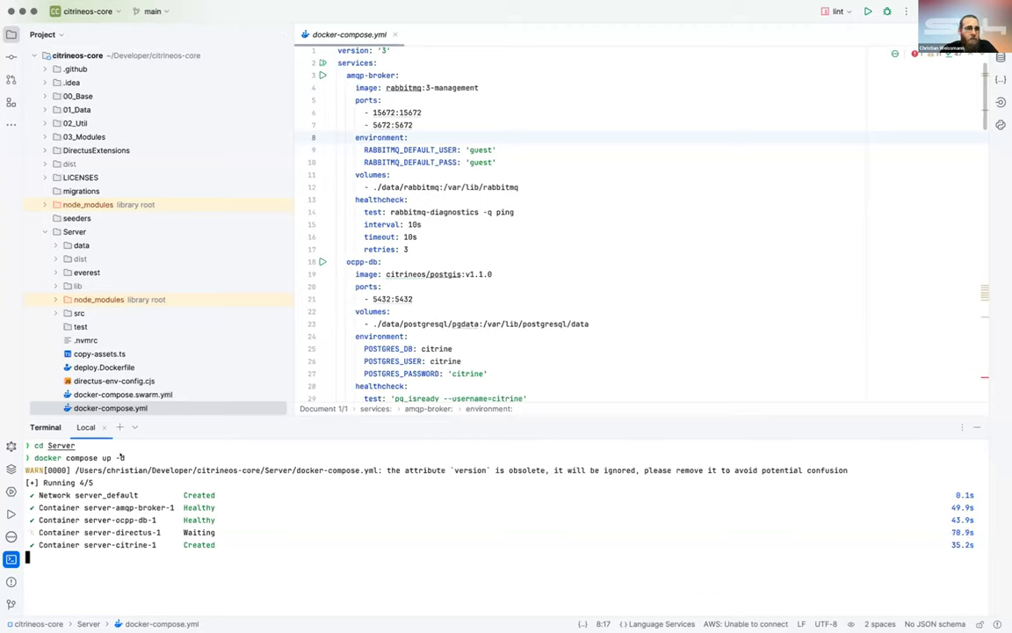
pyautogui.scroll(-1, 159, 263)
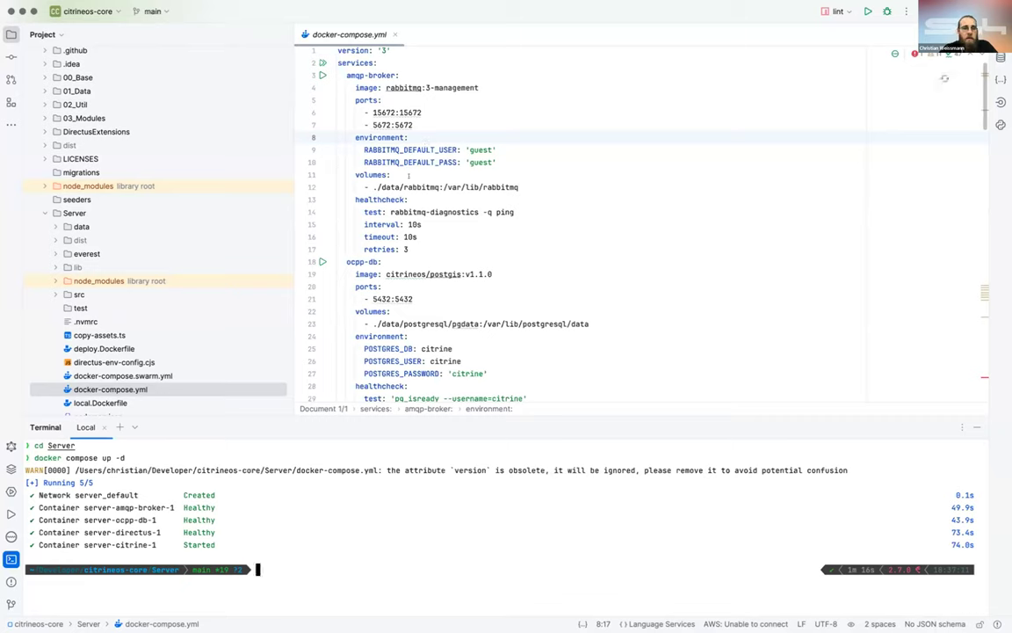
# - Switch to Chrome, reload the CitrineOS sign-in page and continue with the authenticated admin account
pyautogui.moveTo(409, 176)
pyautogui.hotkey('ctrl', 'Left')
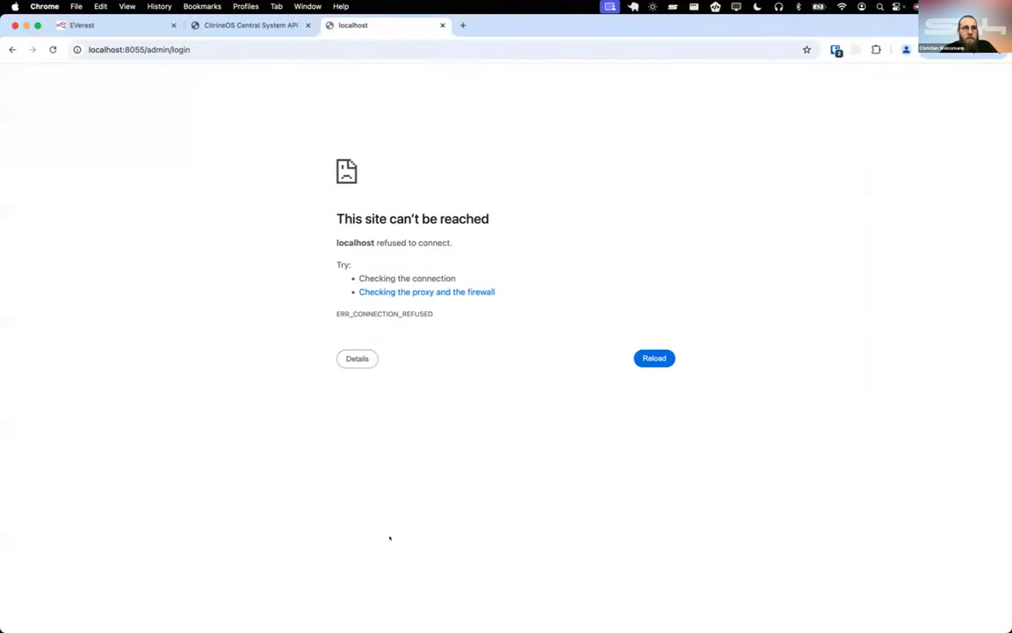
pyautogui.press('super+r')
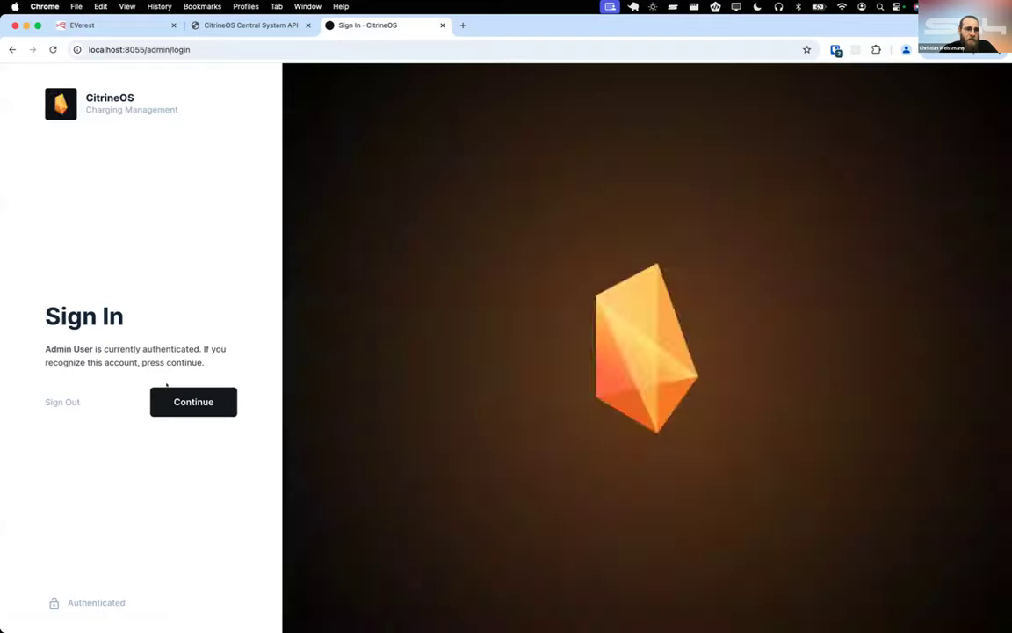
pyautogui.click(180, 396)
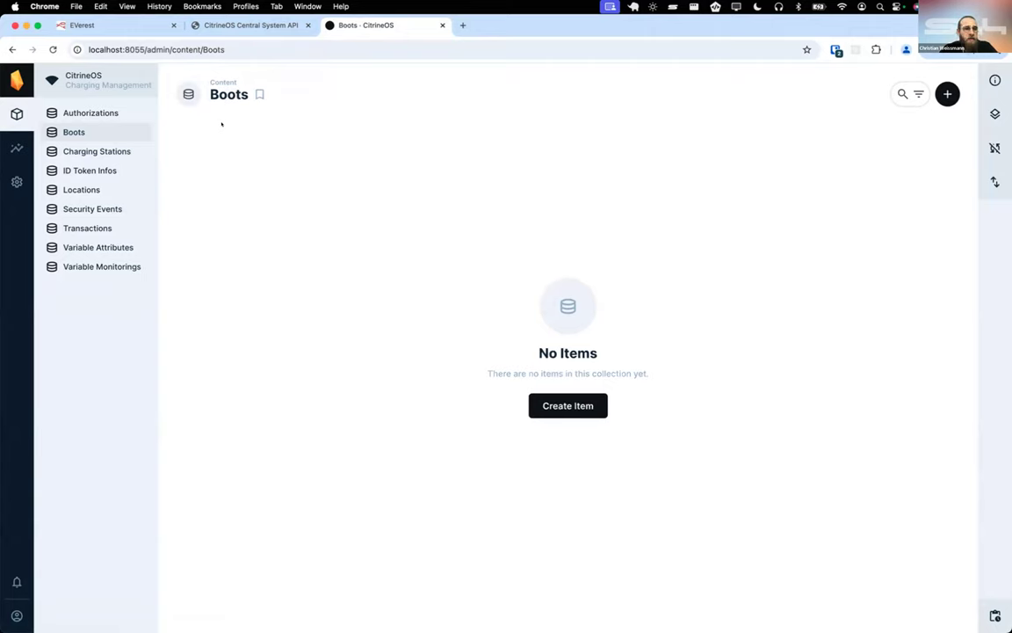
# - Create and save a charging station with the ID cp001
pyautogui.click(95, 151)
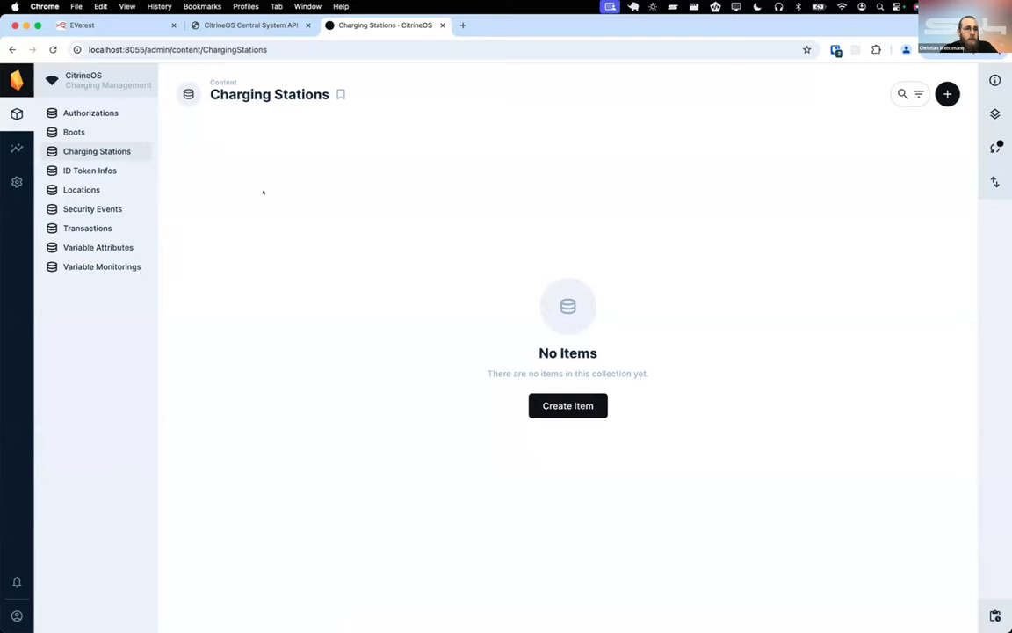
pyautogui.click(97, 190)
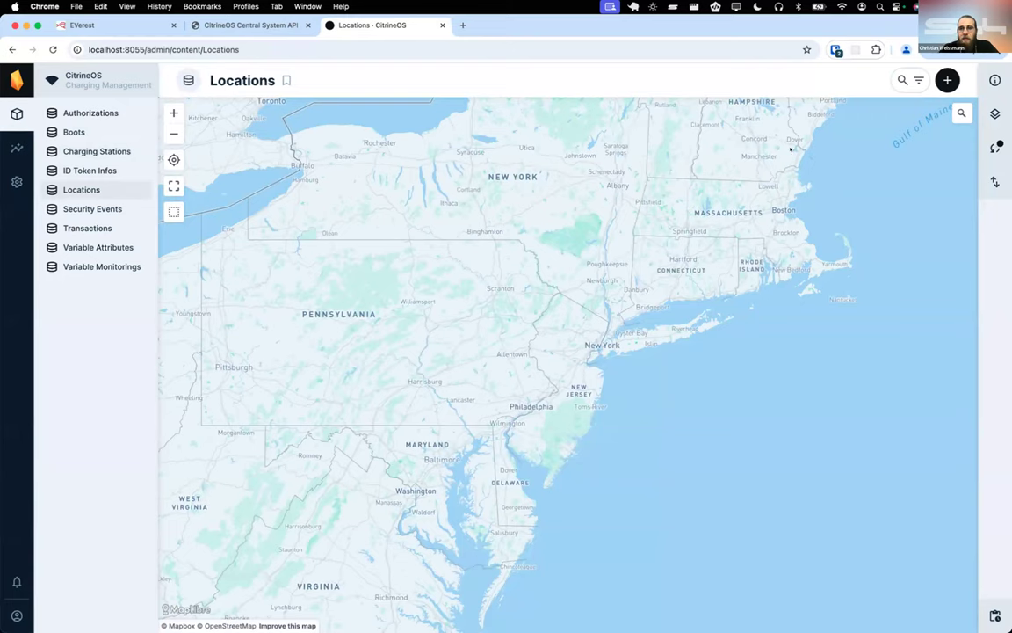
pyautogui.click(114, 150)
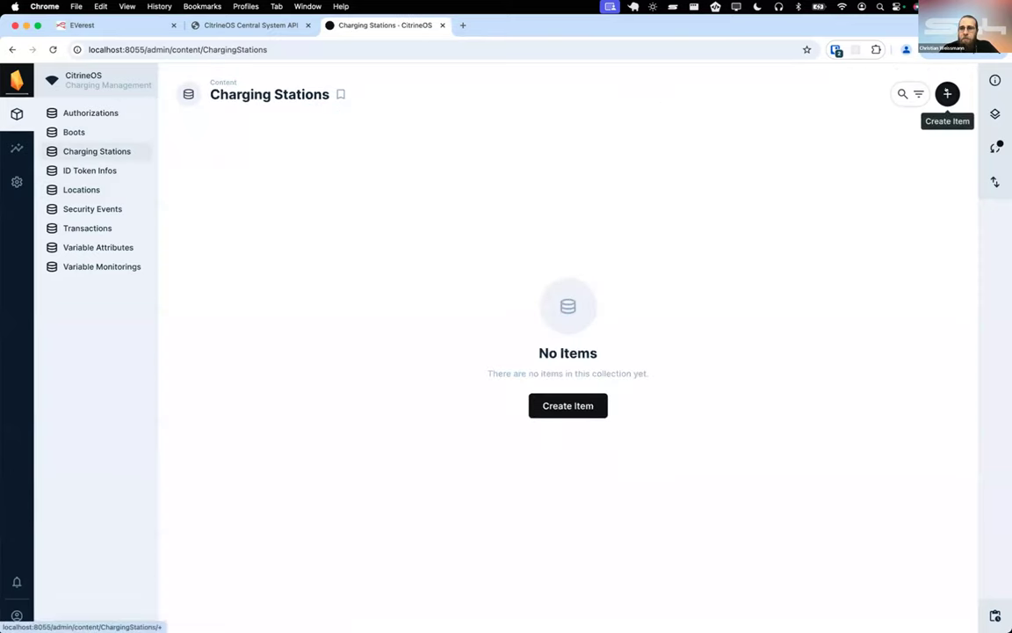
pyautogui.click(947, 94)
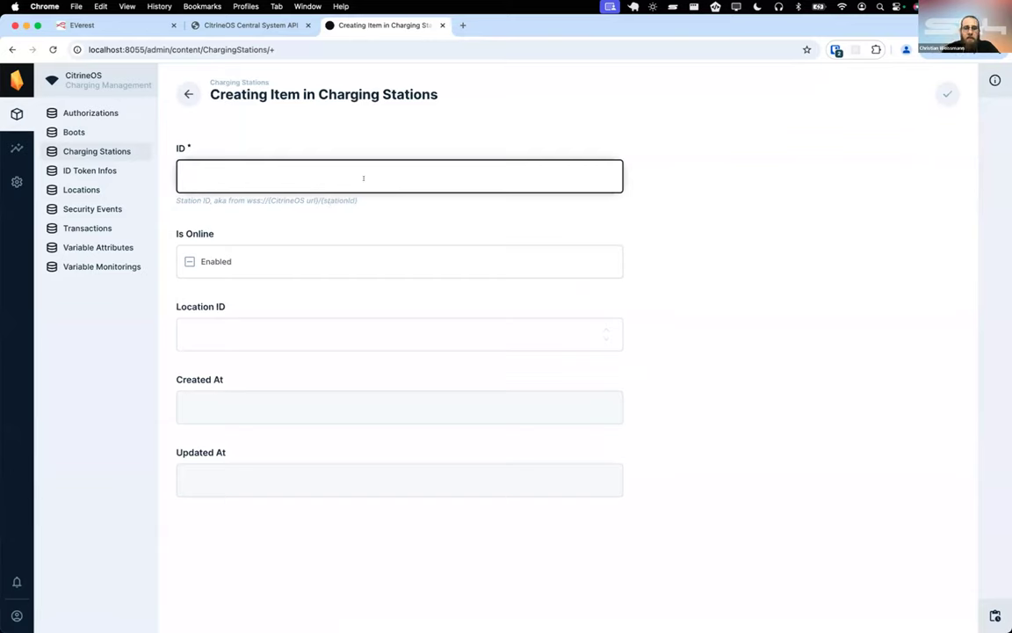
pyautogui.write('p001')
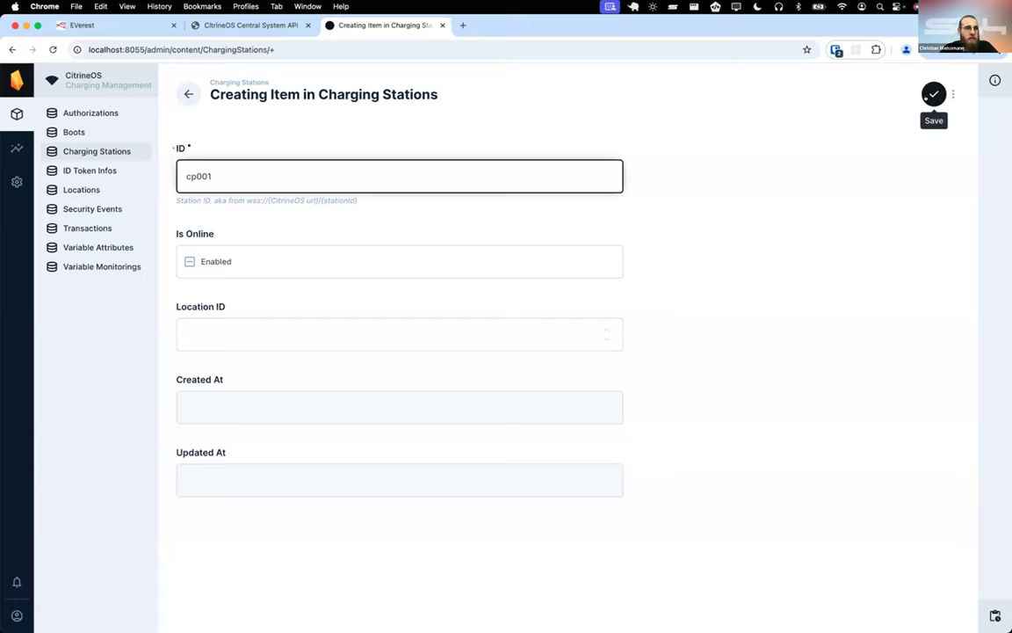
pyautogui.click(927, 97)
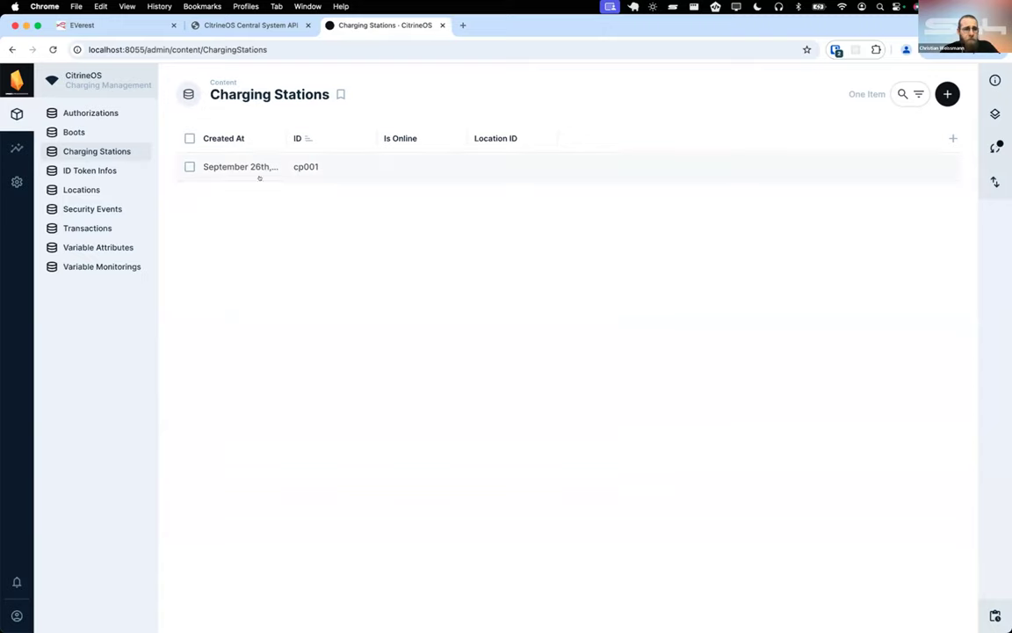
# - Start a new item in Locations with the address "Home sweet home" and the city "Home"
pyautogui.click(92, 190)
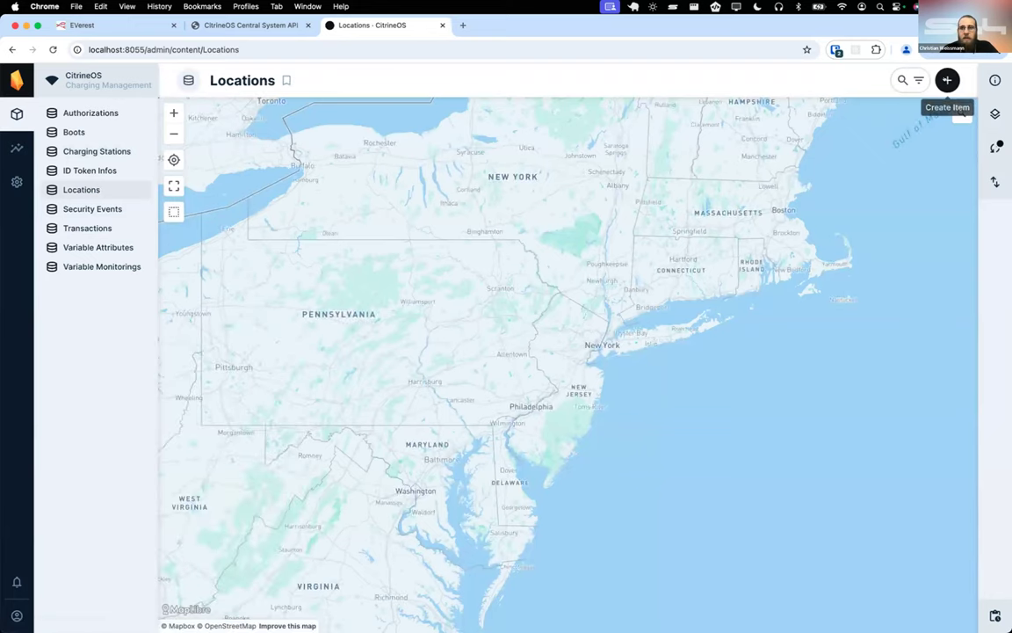
pyautogui.click(947, 80)
pyautogui.click(237, 167)
pyautogui.write('Home sweet home')
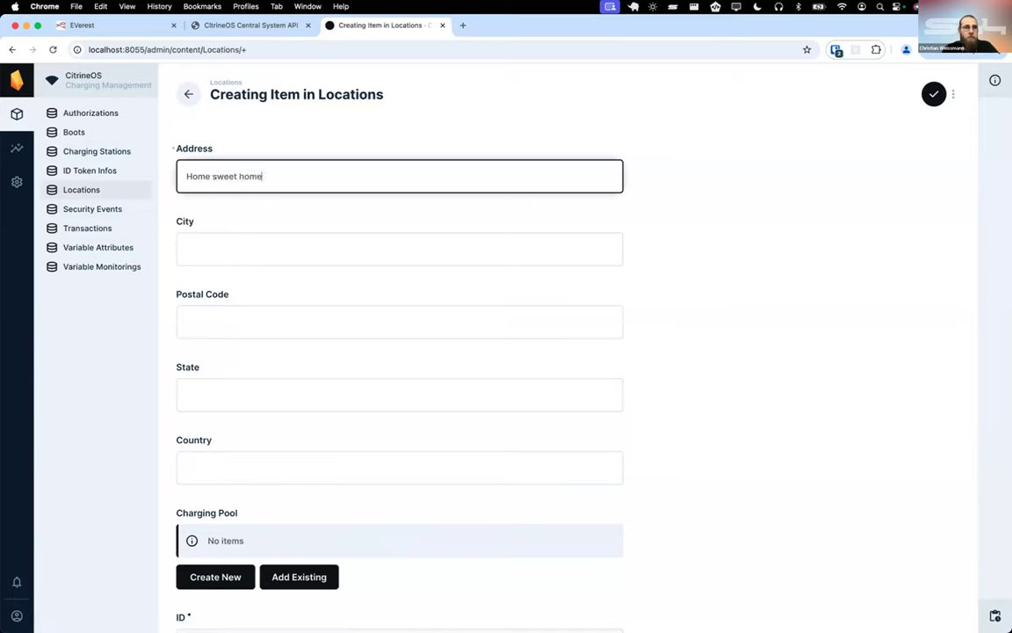
pyautogui.press('Tab')
pyautogui.write('Ha')
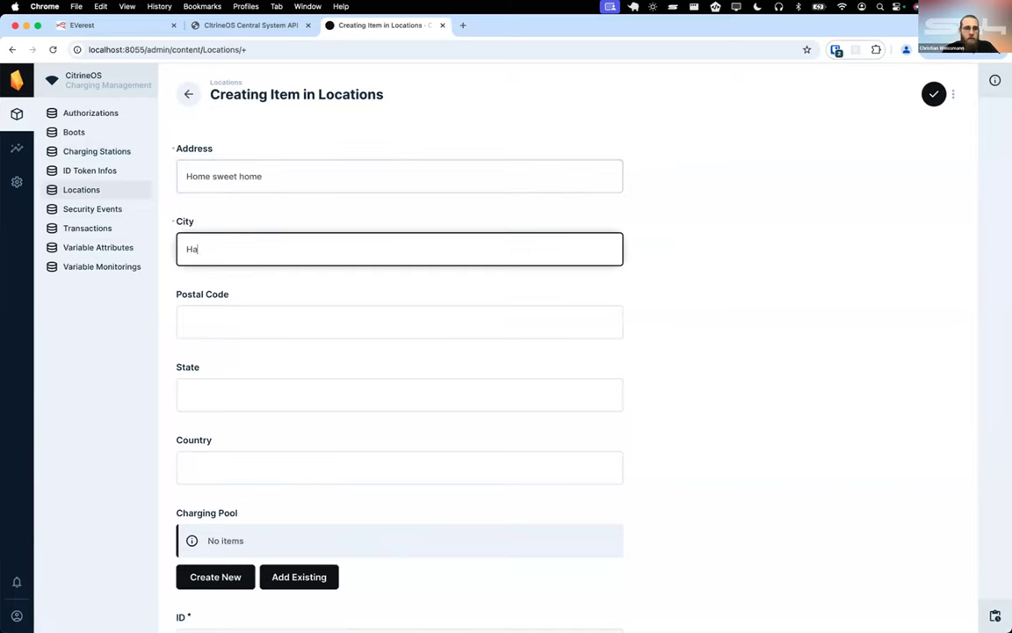
pyautogui.press('BackSpace')
pyautogui.write('ome')
# - Fill in the new location's postal code, set its state to NY and its country to USA
pyautogui.press('Tab')
pyautogui.write('9411')
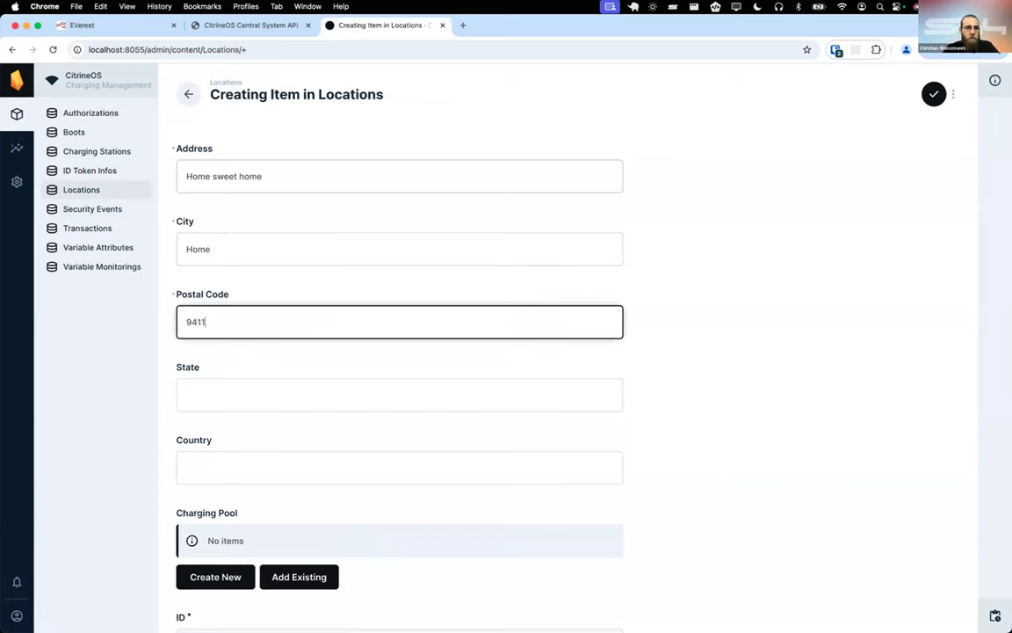
pyautogui.write('7')
pyautogui.press('Tab')
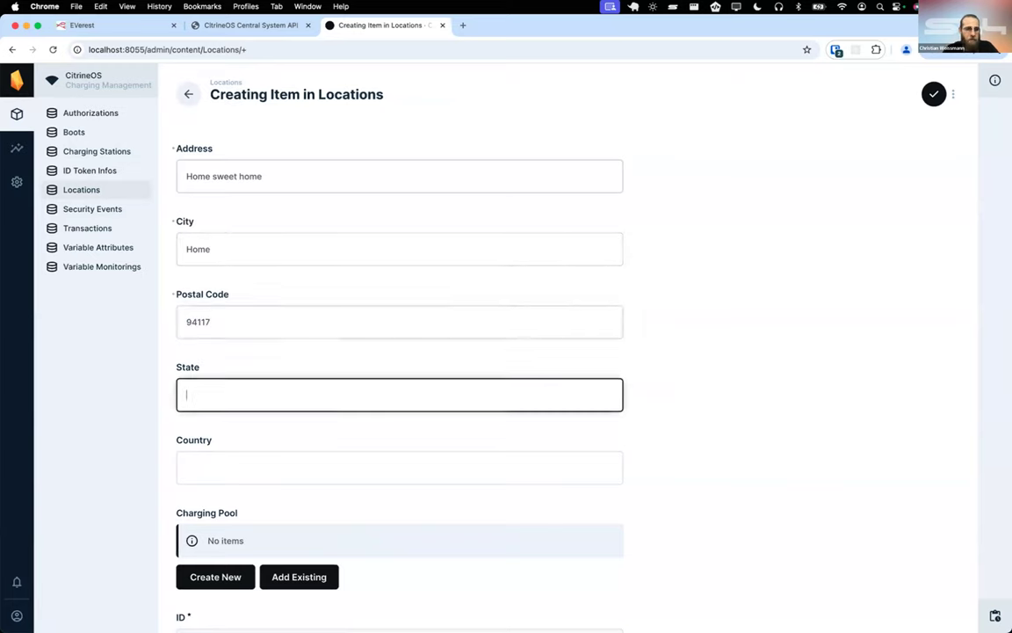
pyautogui.write('N')
pyautogui.write('Y')
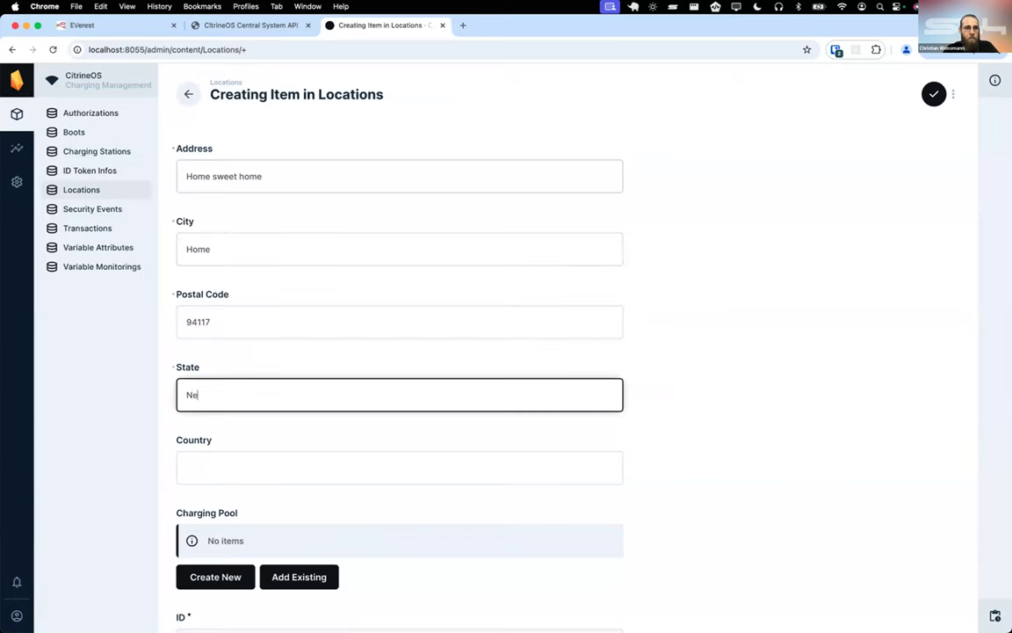
pyautogui.press('Tab')
pyautogui.write('USA')
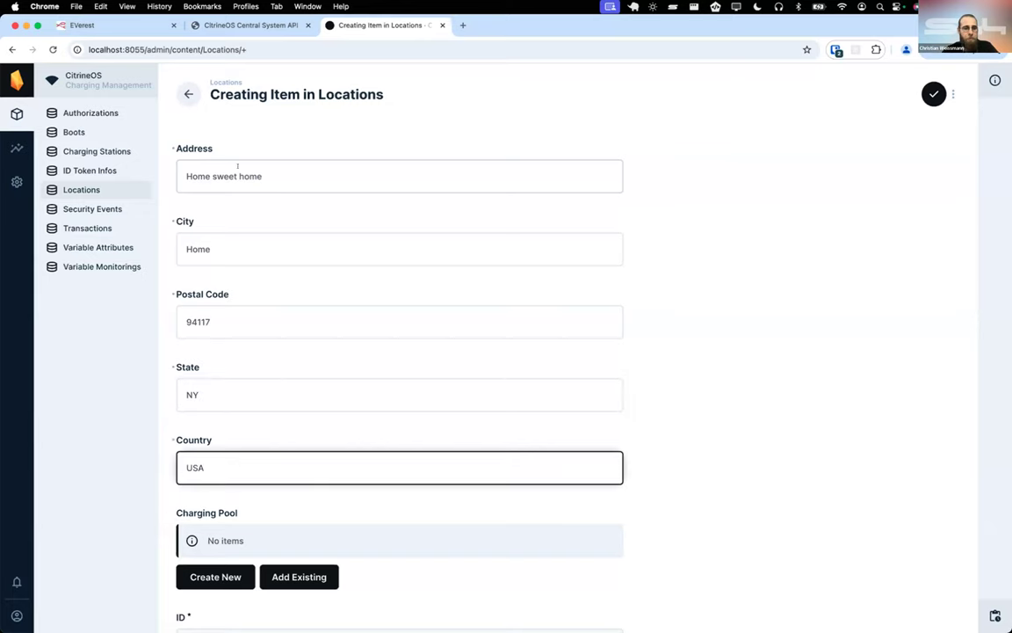
# - Add the existing charging station cp001 to the new location's charging pool
pyautogui.scroll(-5, 238, 165)
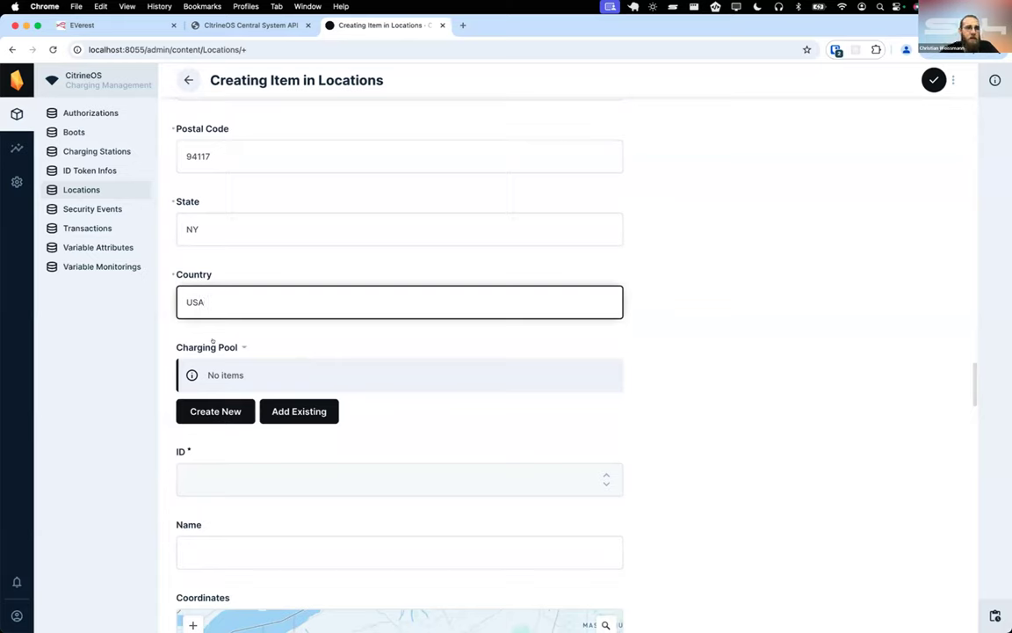
pyautogui.click(287, 411)
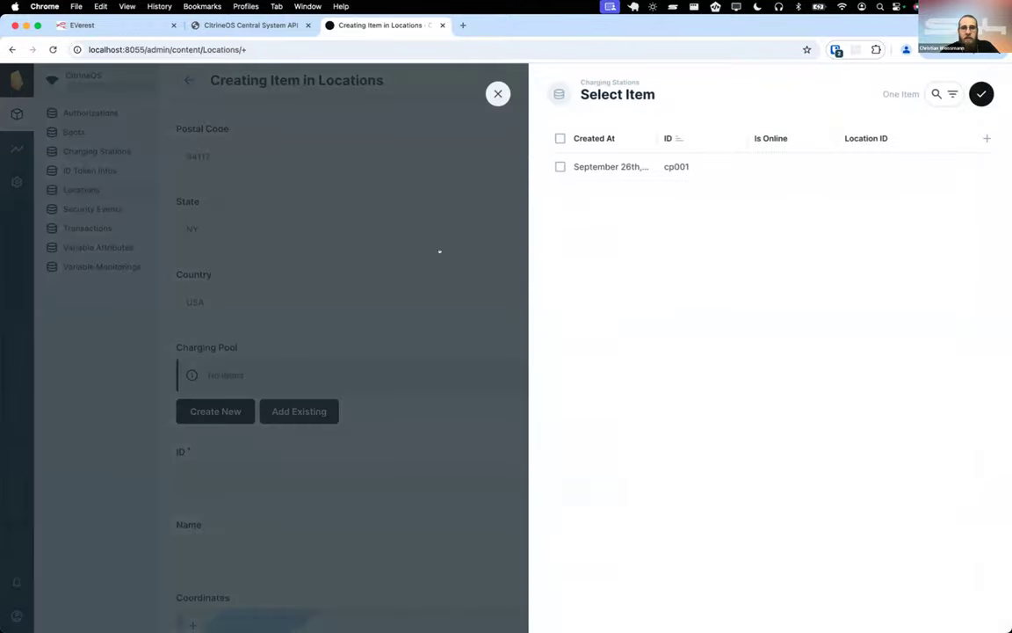
pyautogui.click(559, 166)
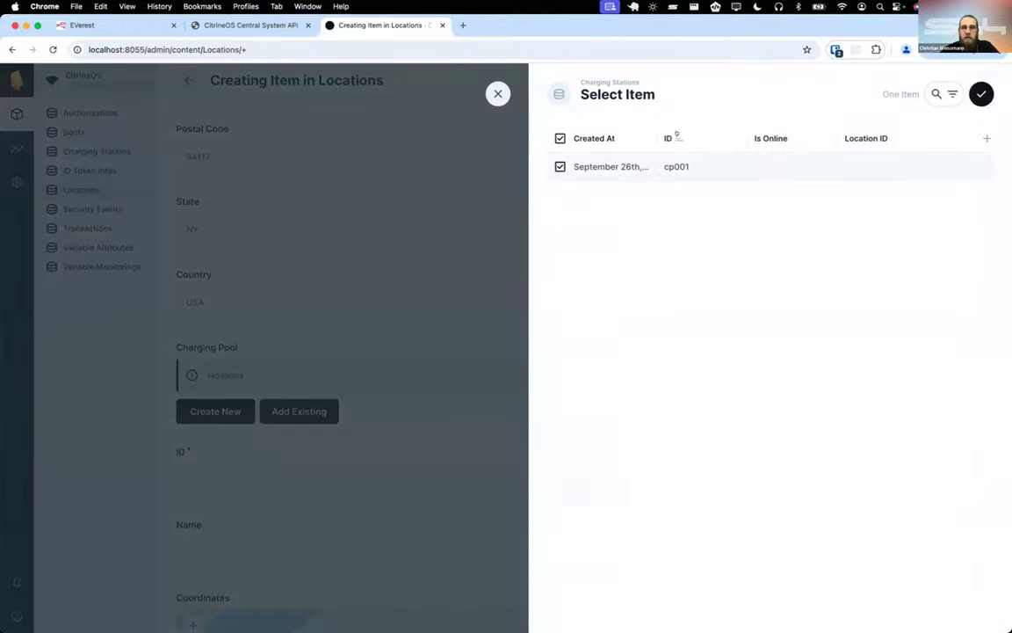
pyautogui.click(982, 94)
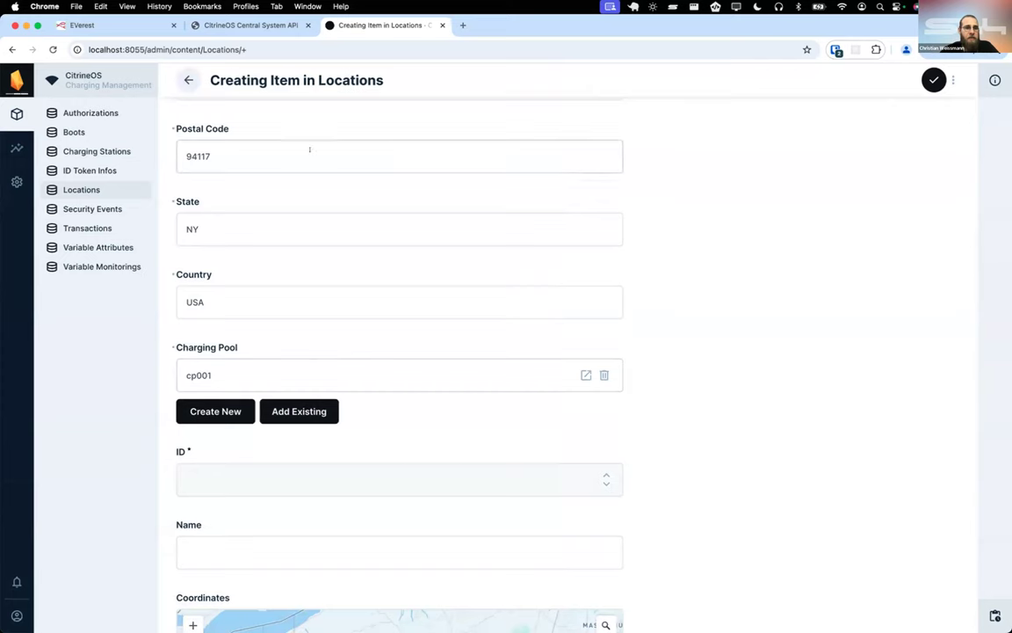
# - Name the new location "Home"
pyautogui.scroll(-5, 308, 156)
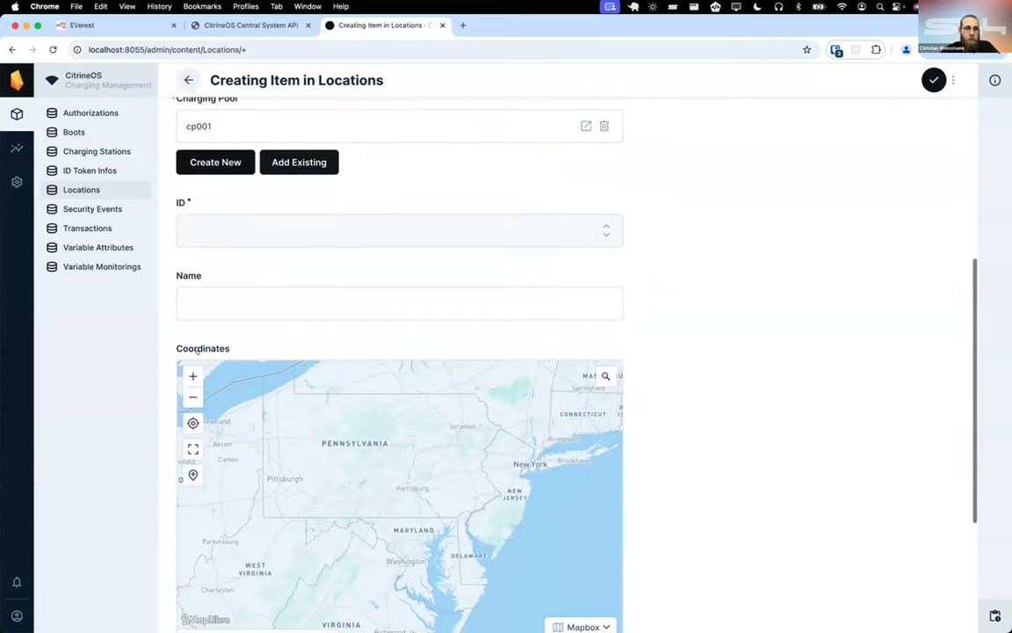
pyautogui.click(239, 301)
pyautogui.write('Home')
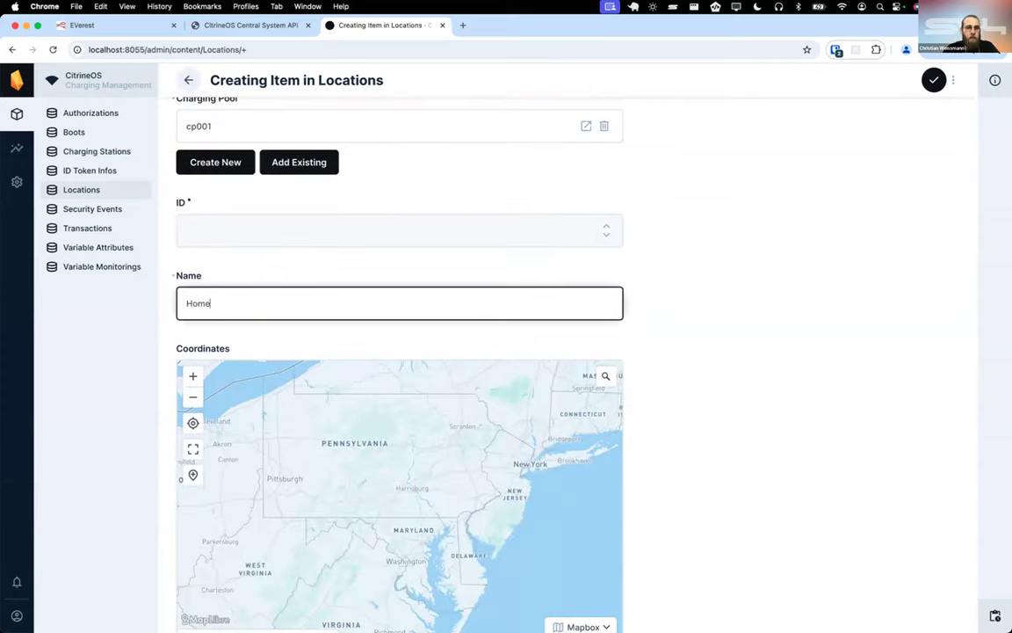
# - Place the location's coordinate point in Manhattan at the southwest corner of the large park on the map, and save the location
pyautogui.scroll(-2, 517, 326)
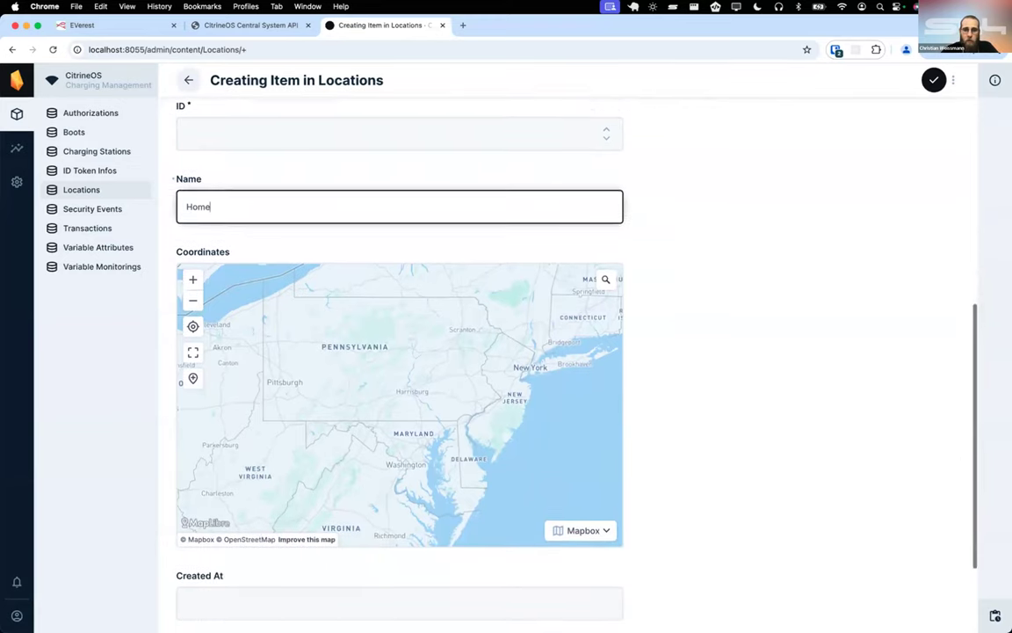
pyautogui.click(193, 378)
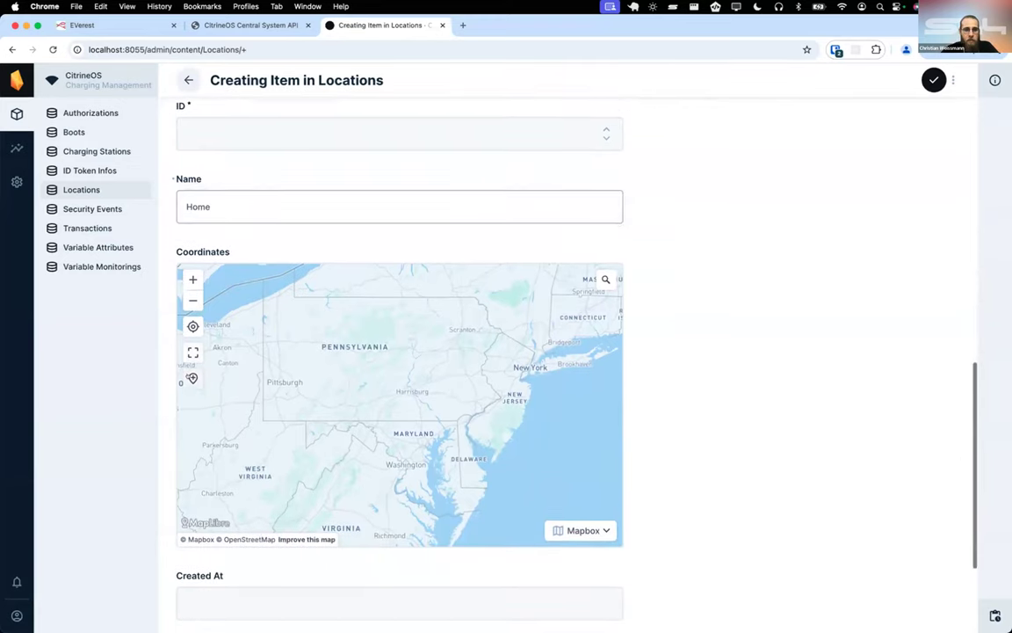
pyautogui.scroll(10, 529, 358)
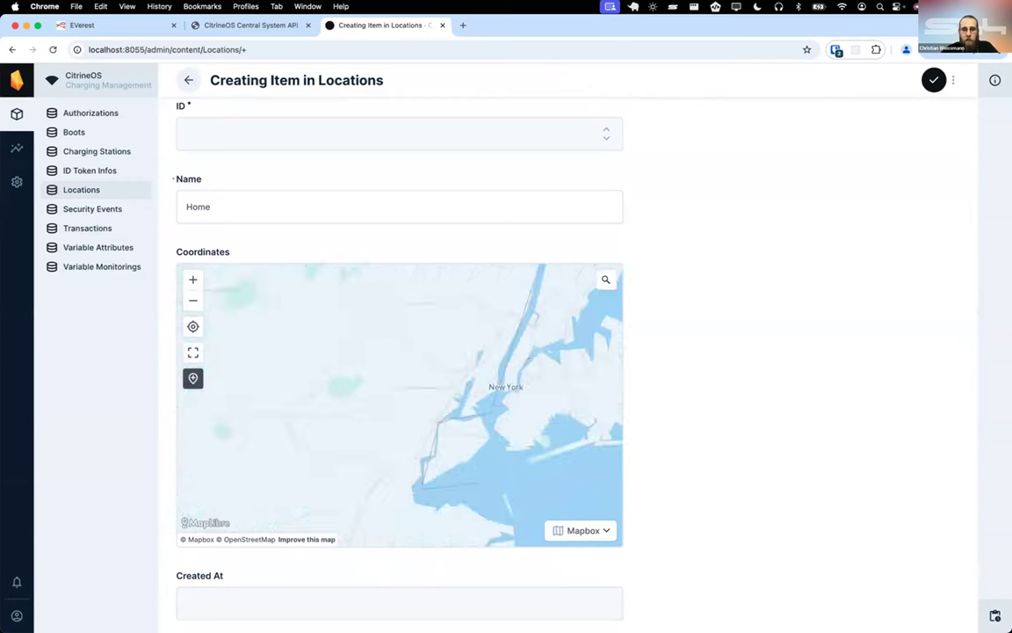
pyautogui.scroll(3, 466, 357)
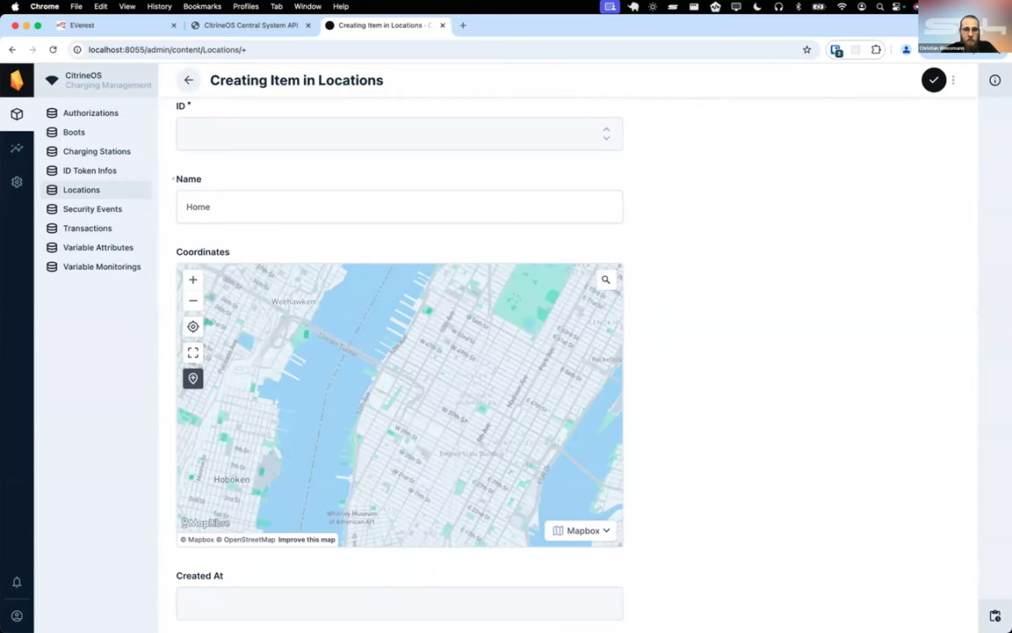
pyautogui.click(503, 318)
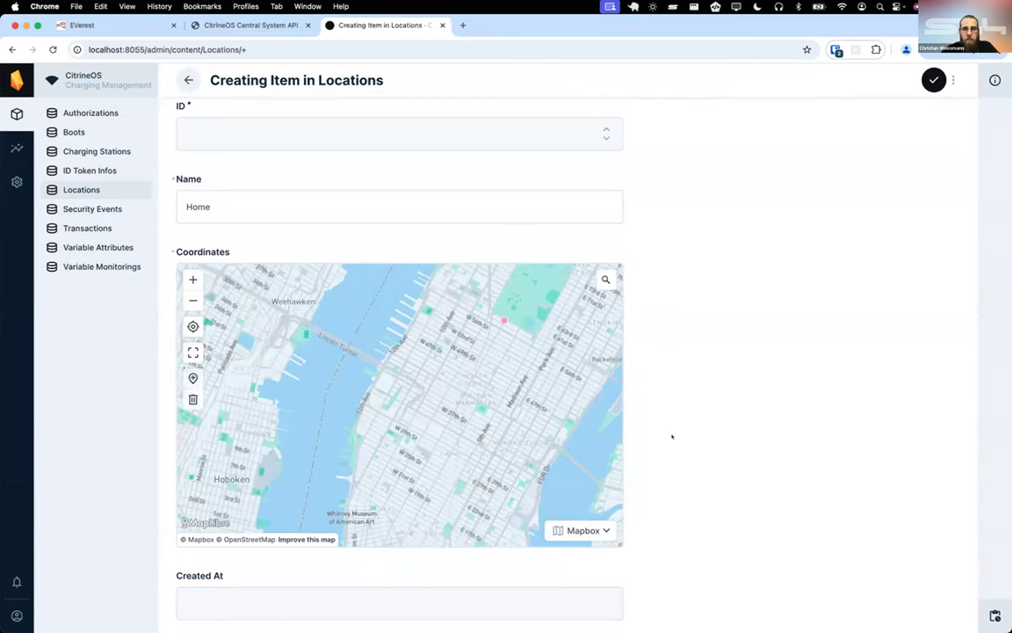
pyautogui.scroll(-1, 674, 428)
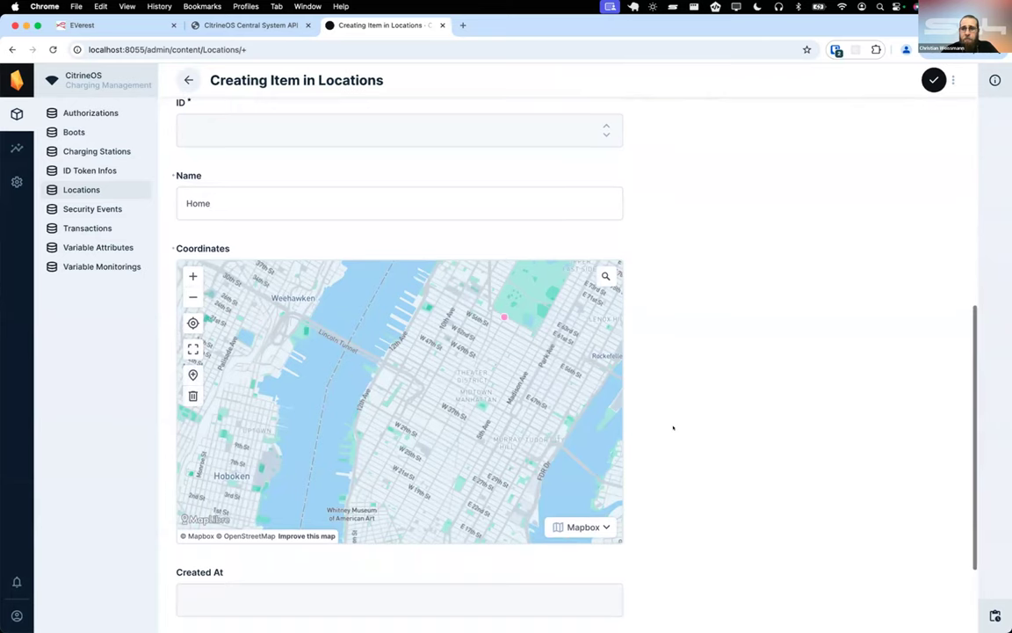
pyautogui.click(934, 80)
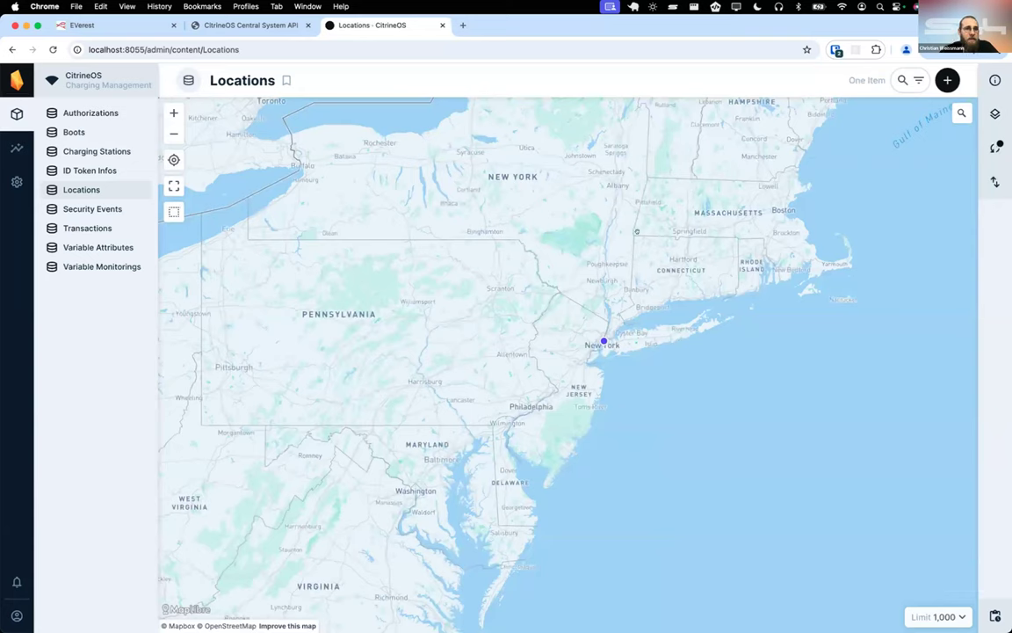
# - Check the station status of the location marker near New York, and view the Boots collection
pyautogui.moveTo(603, 340)
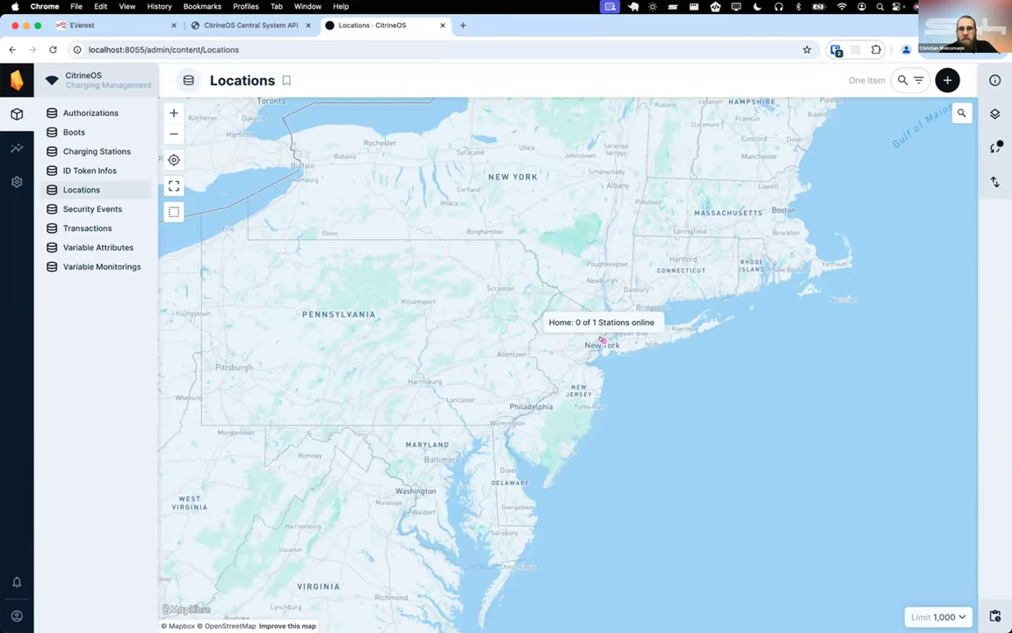
pyautogui.click(602, 340)
pyautogui.click(74, 132)
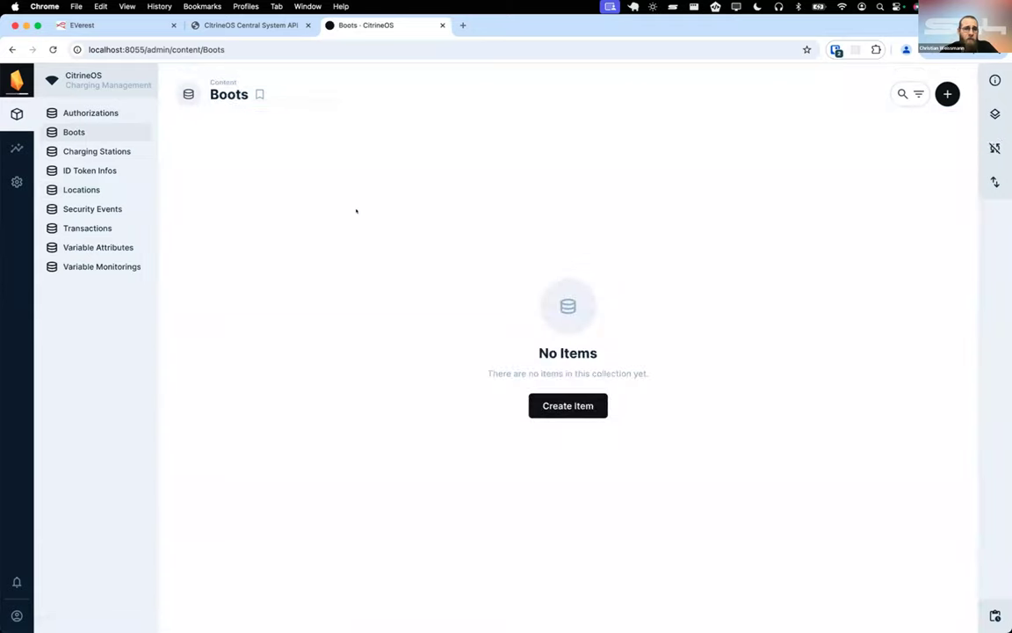